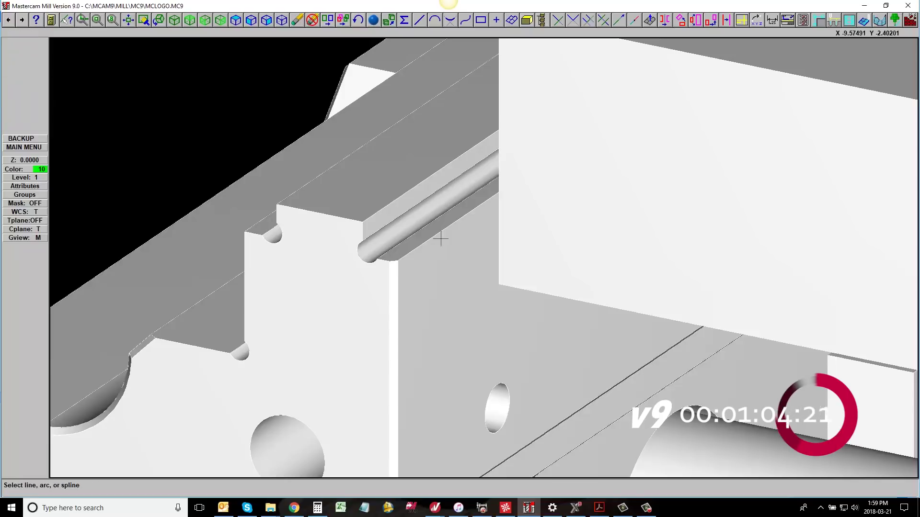
Step: Translate the part and vise from the picked jaw edge point to the origin, then view isometrically
click(504, 283)
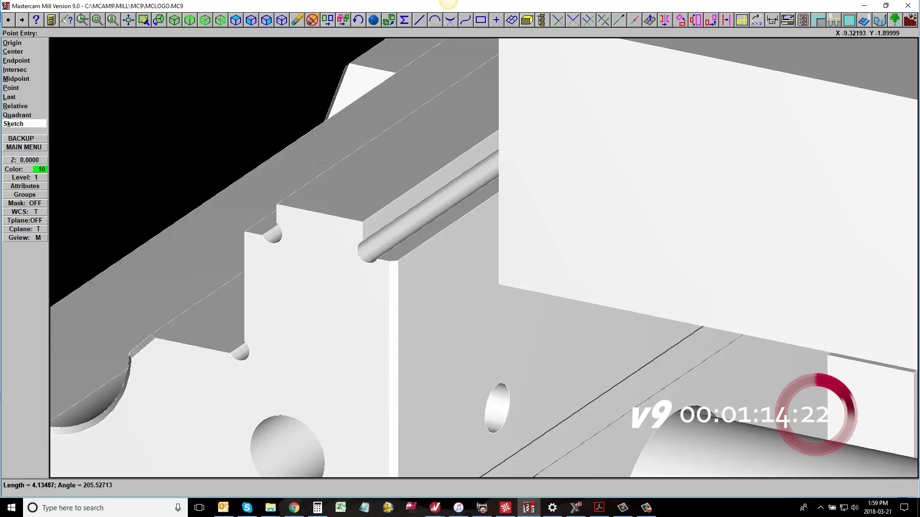
click(23, 45)
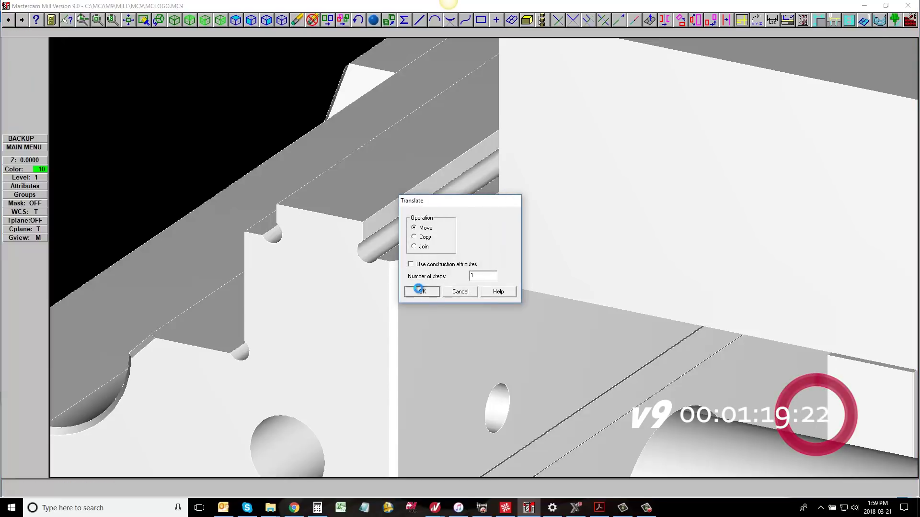
click(417, 290)
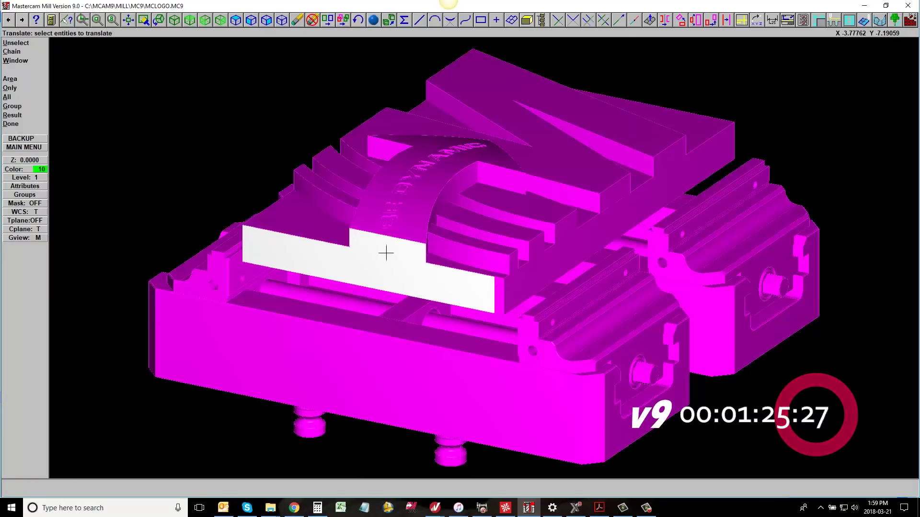
right_click(354, 200)
click(416, 318)
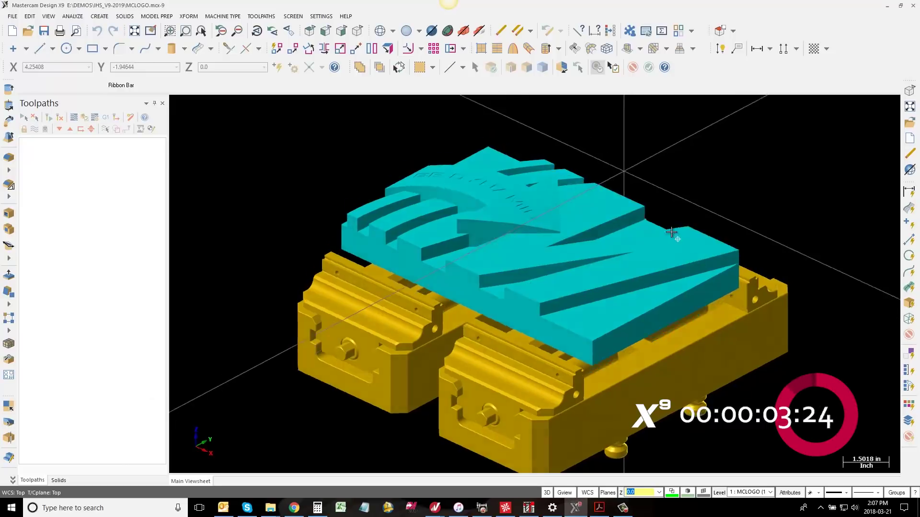
Step: Use Move to Origin to put the picked vise jaw corner at the origin
middle_drag(671, 233, 463, 222)
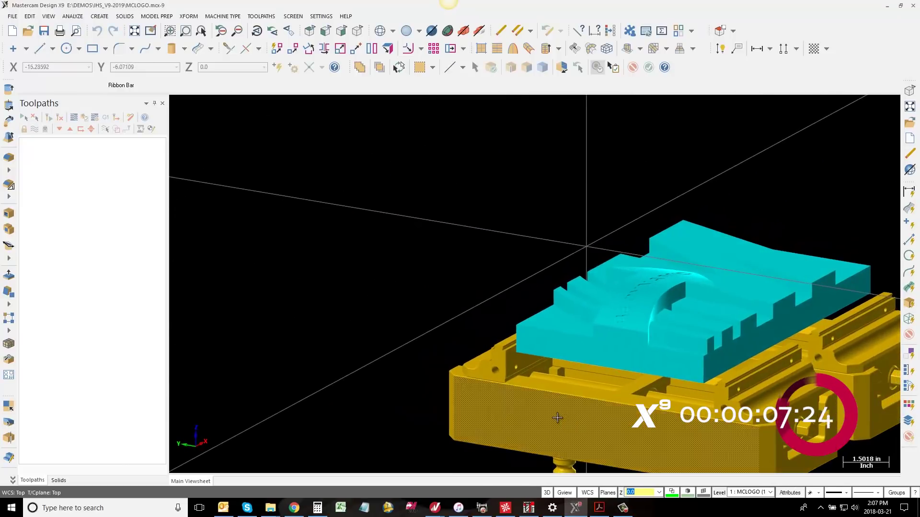
scroll(557, 417, up, 5)
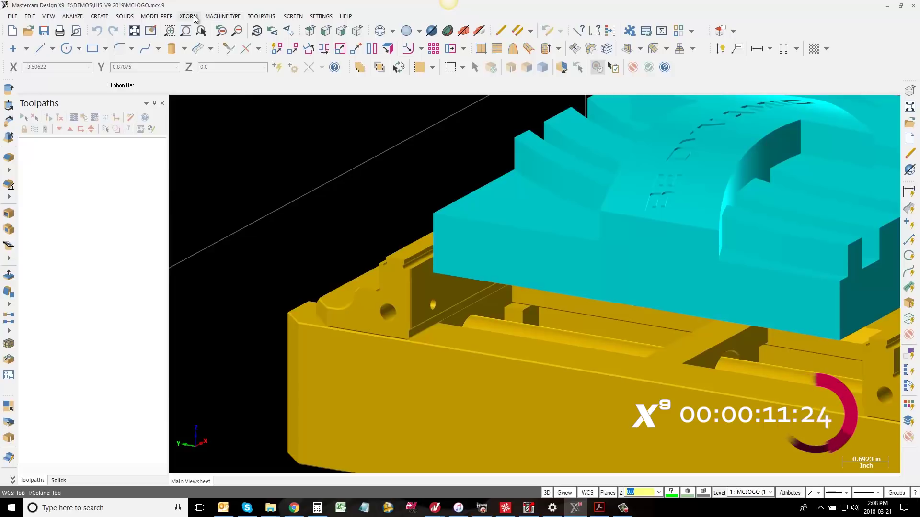
click(191, 17)
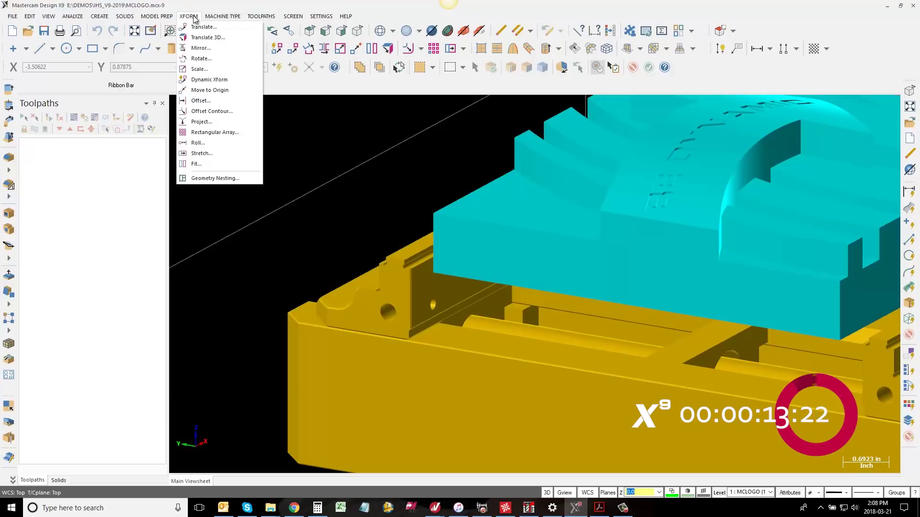
click(211, 90)
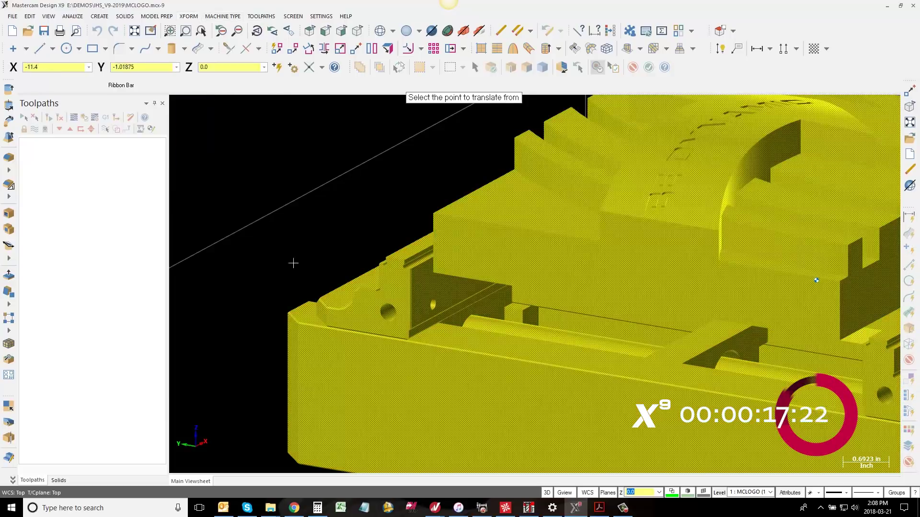
click(431, 275)
key(alt+F1)
Step: Switch to an isometric view and clear the result colours from the model
right_click(461, 202)
click(504, 303)
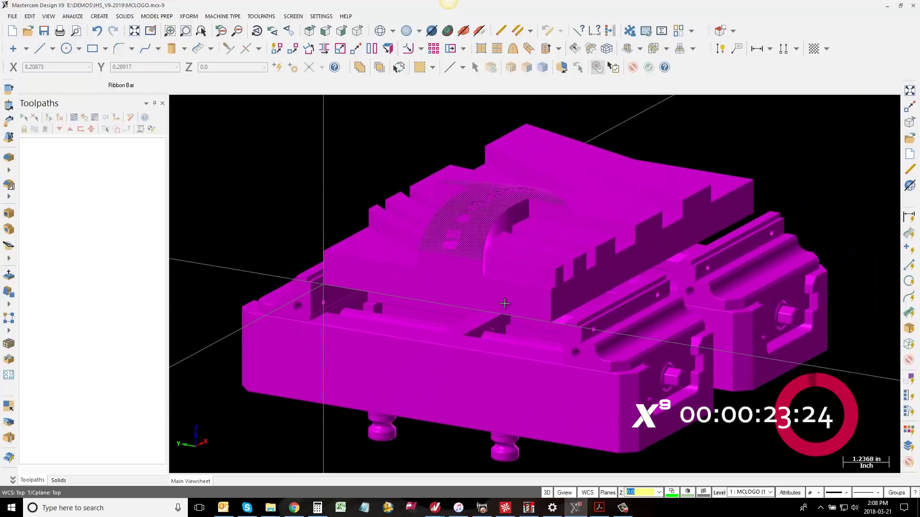
right_click(430, 191)
click(481, 316)
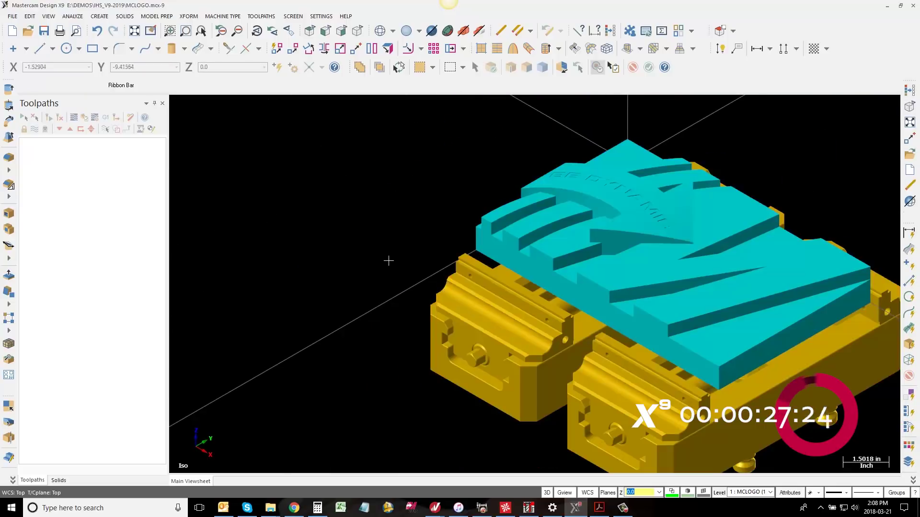
scroll(392, 262, down, 2)
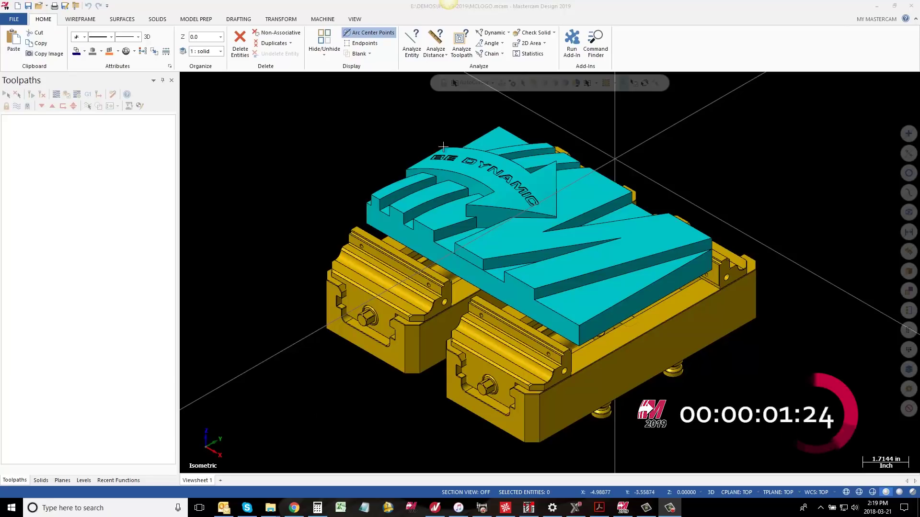
Step: Use Move to Origin from the Transform tab to place the vise jaw corner on the origin
middle_drag(643, 133, 425, 220)
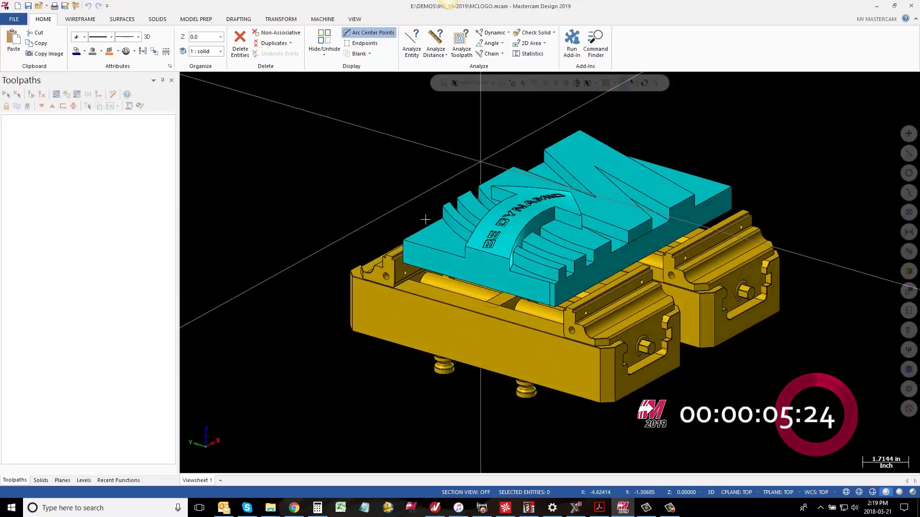
scroll(422, 239, up, 5)
click(281, 19)
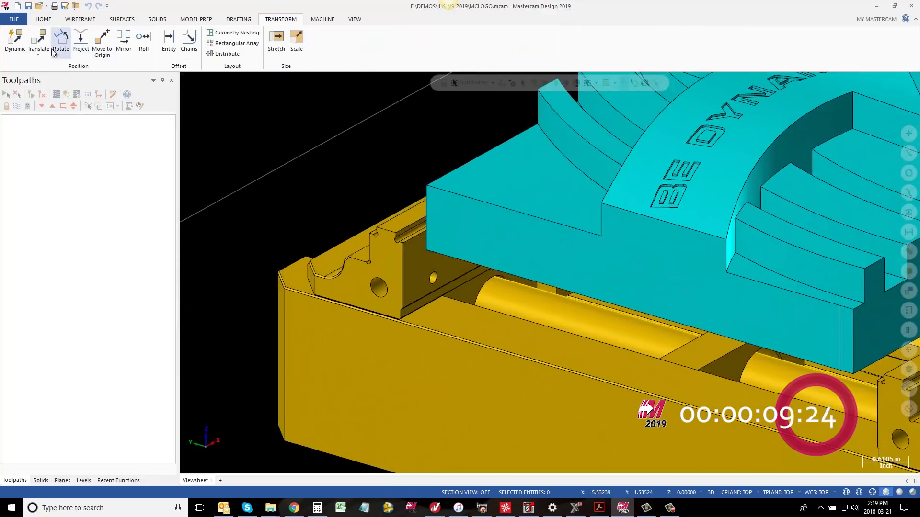
click(110, 42)
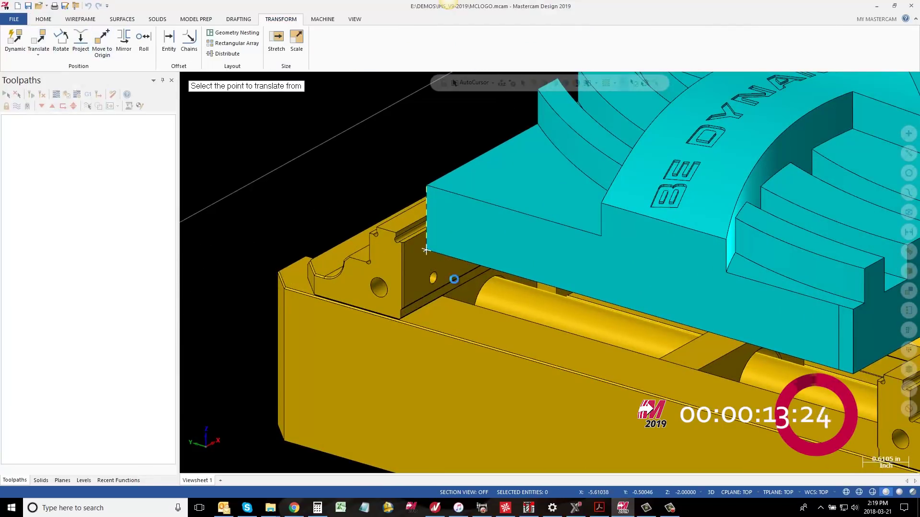
click(427, 250)
key(alt+F1)
Step: Set an isometric (WCS) view and clear the model's result colours
right_click(404, 208)
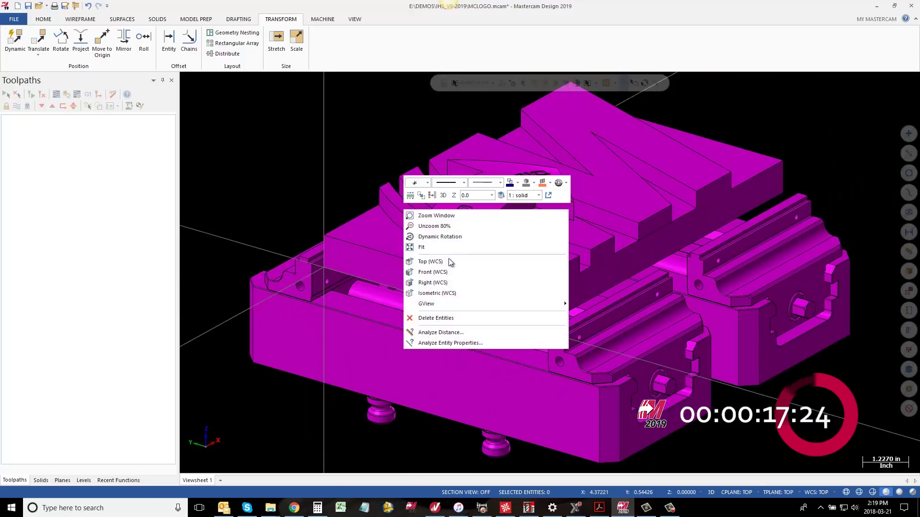
click(445, 292)
right_click(385, 226)
click(427, 233)
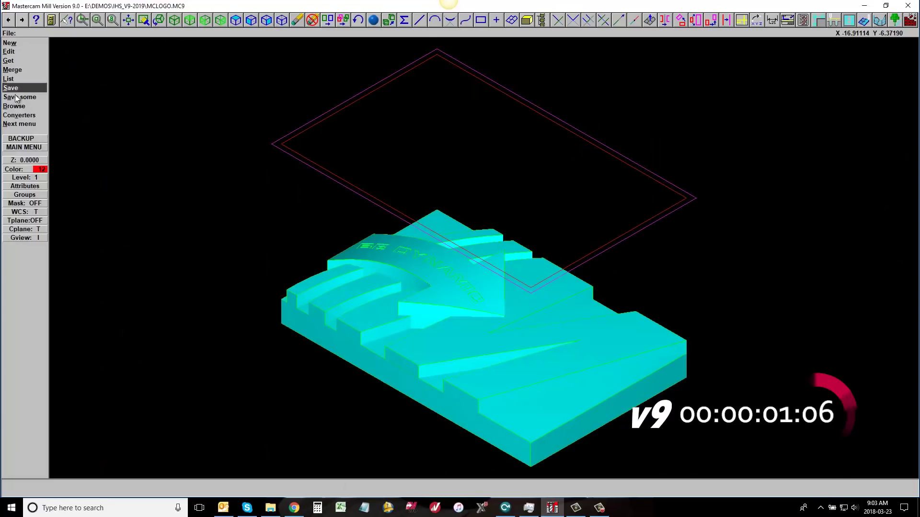
Step: Start a surface finish contour toolpath with all 316 surfaces as drive surfaces
click(17, 90)
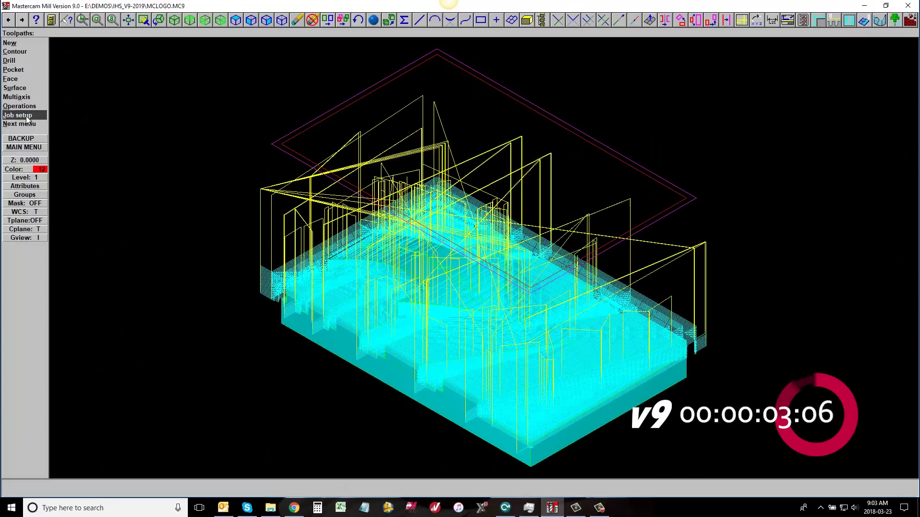
click(27, 104)
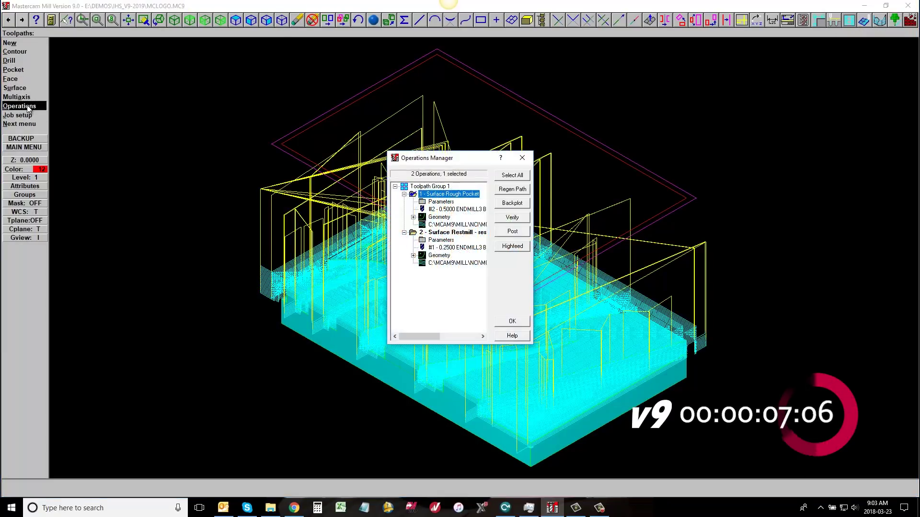
key(Escape)
click(20, 88)
click(24, 52)
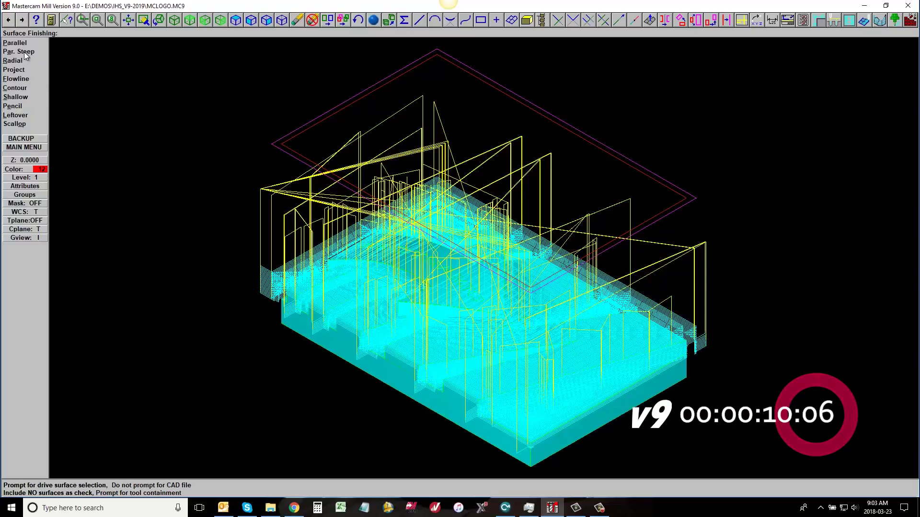
click(23, 89)
click(24, 97)
click(23, 79)
click(28, 123)
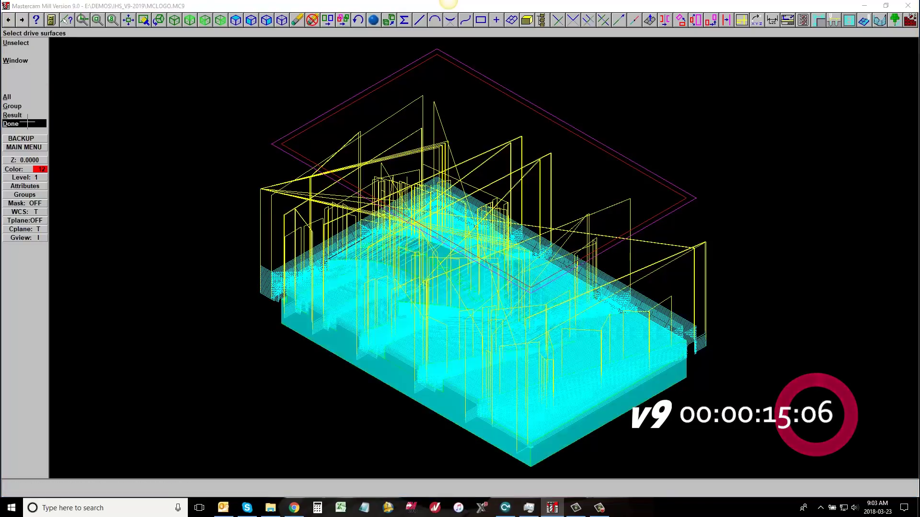
Step: Review the Surface and Finish contour parameters, accept, and chain the rectangular containment boundary
click(391, 162)
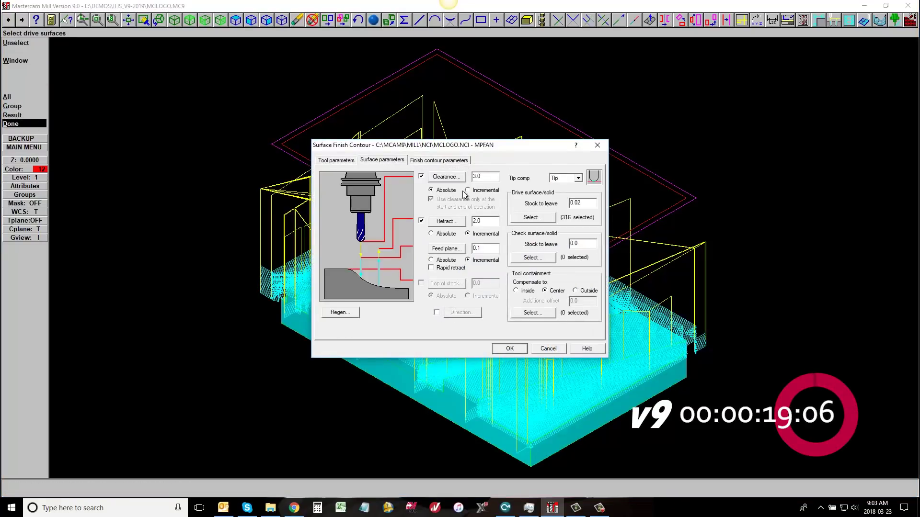
click(441, 162)
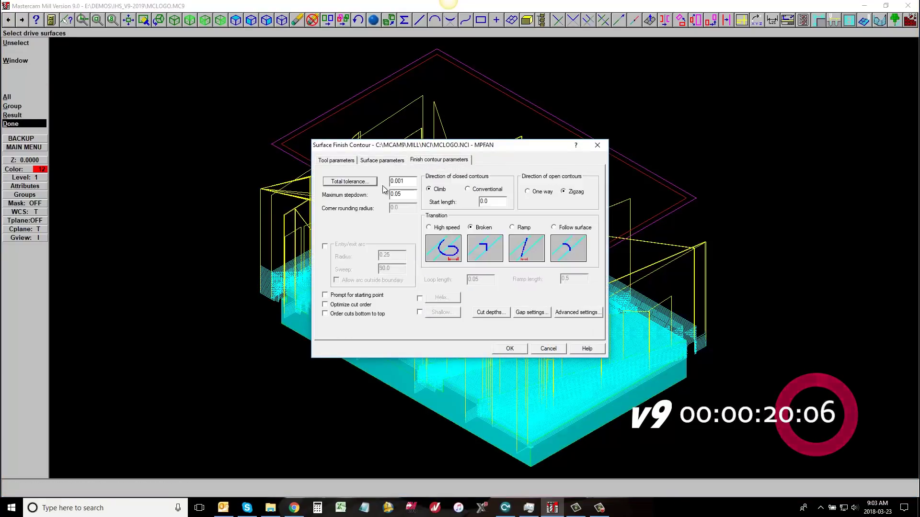
click(401, 162)
click(434, 162)
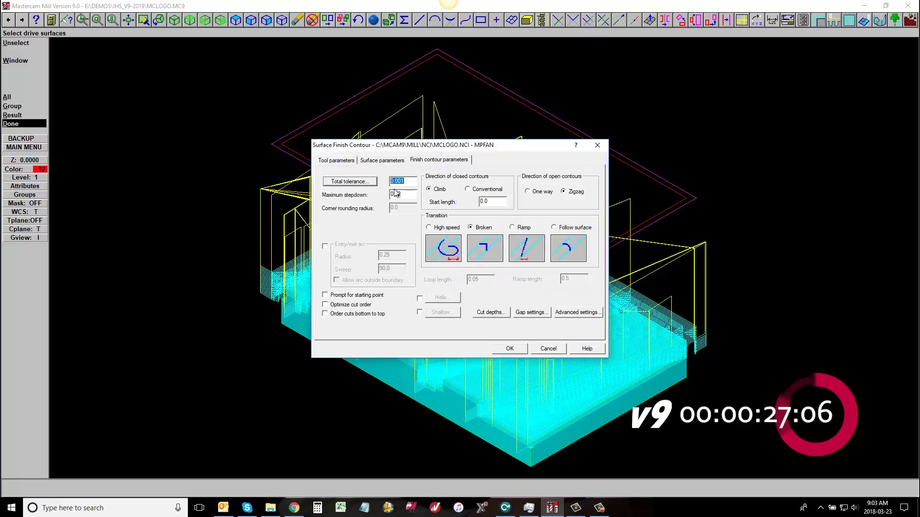
click(524, 346)
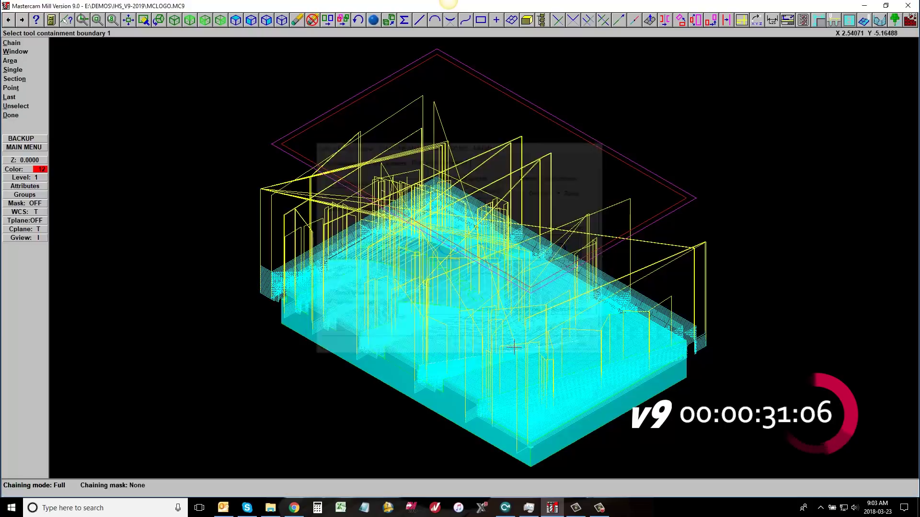
click(279, 148)
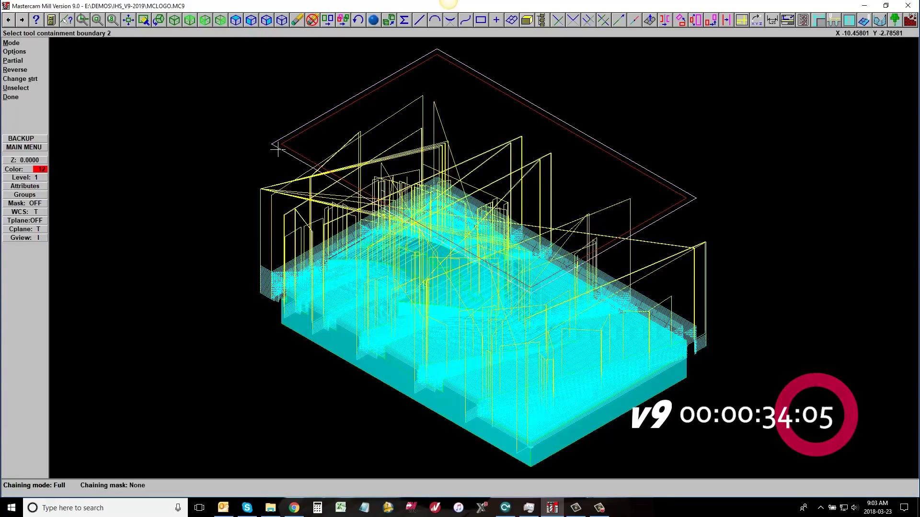
click(19, 97)
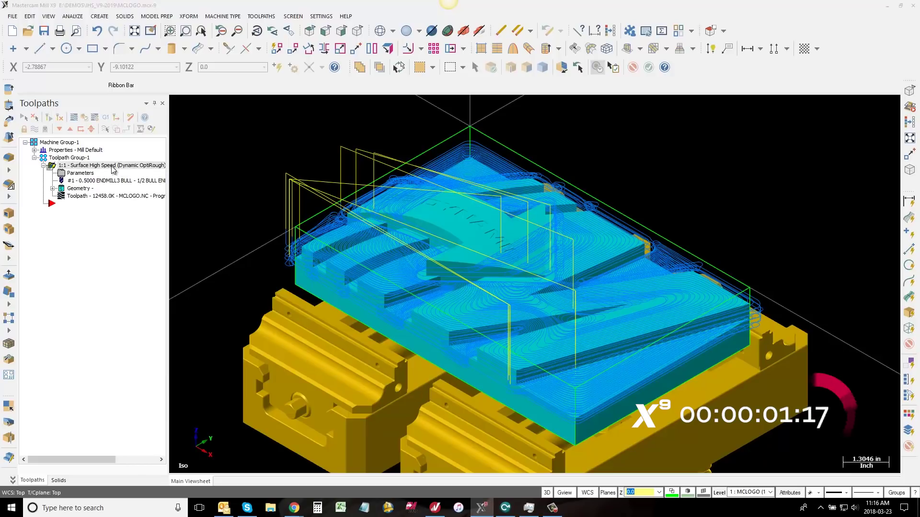
Step: Duplicate the roughing operation and give the copy the 1/4 bull endmill (0.0625 radius)
right_click(111, 231)
click(87, 225)
click(80, 219)
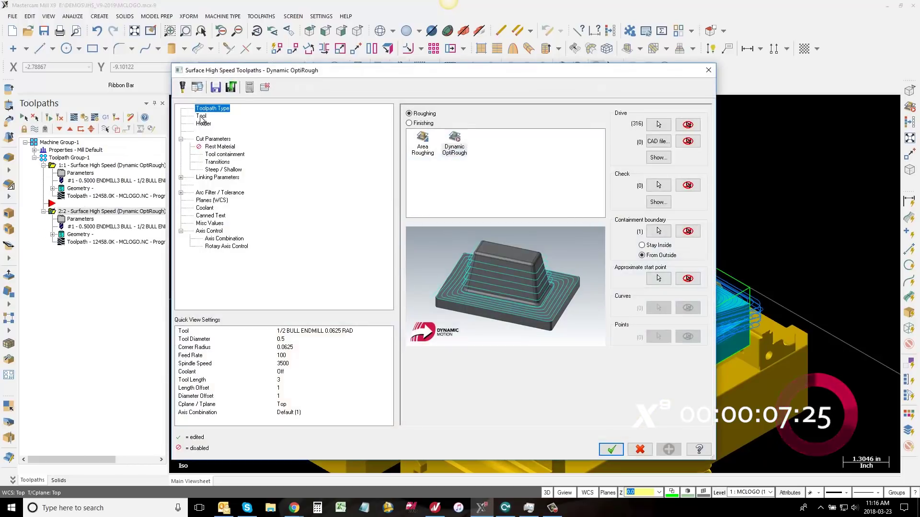
click(201, 116)
click(427, 265)
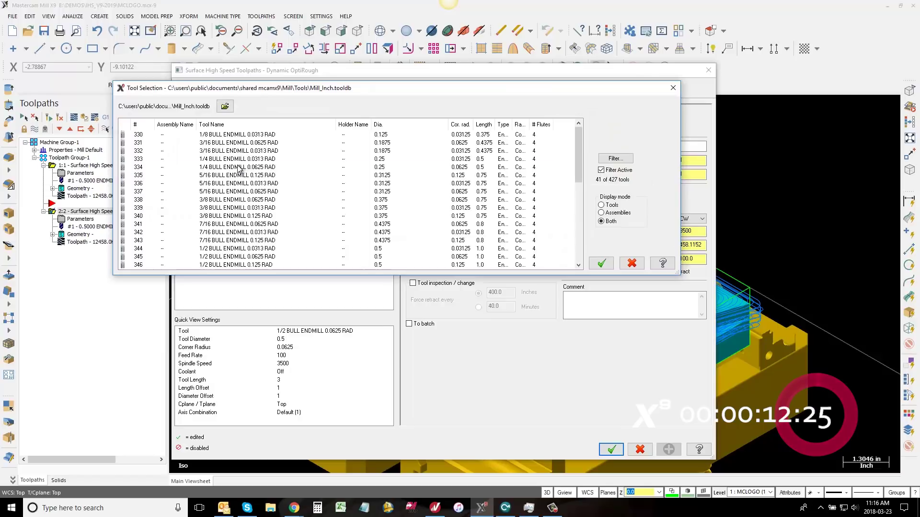
click(239, 168)
click(589, 260)
Step: Set the cut parameters to 150% stepdown and a minimum toolpath radius of 10
click(213, 140)
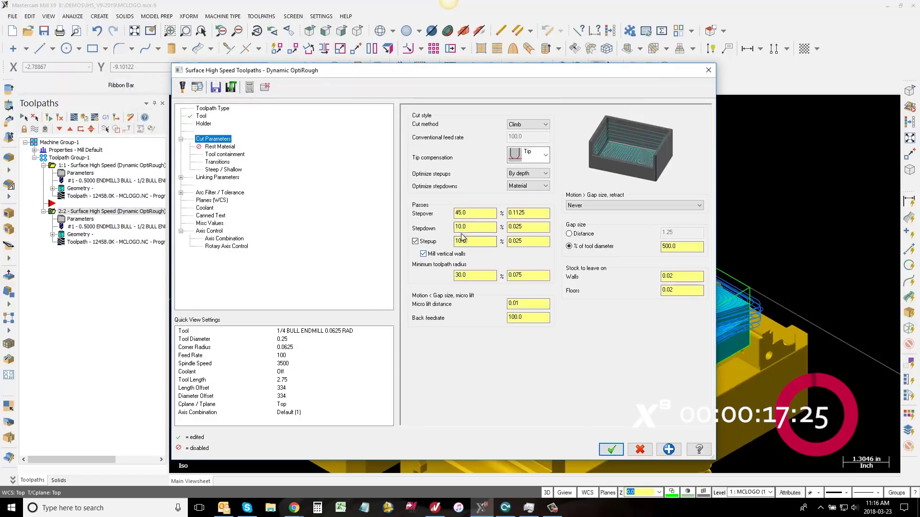
drag(470, 213, 412, 216)
key(Tab)
text(150)
key(Tab)
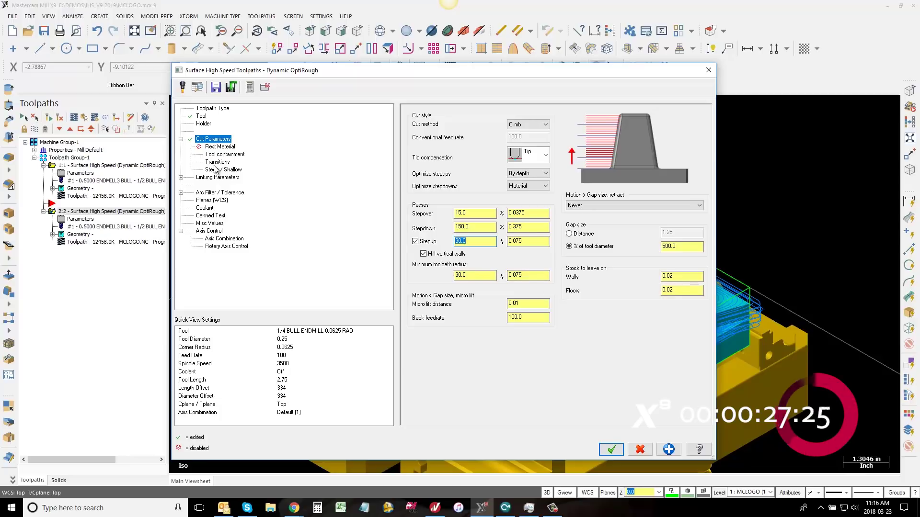
drag(468, 275, 395, 283)
text(10)
key(Return)
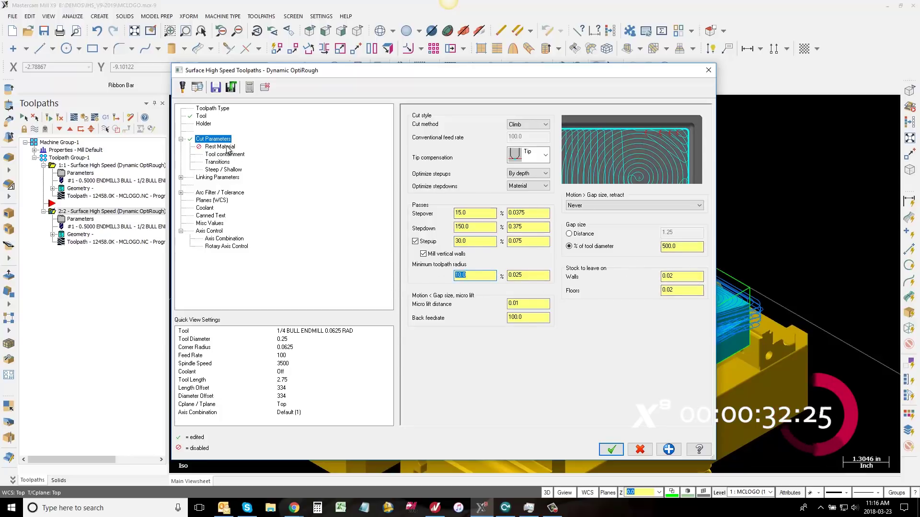
Step: Enable rest material from operation 1:1, ignore small cusps, and accept the operation
click(228, 147)
click(414, 113)
click(423, 157)
click(598, 158)
click(415, 263)
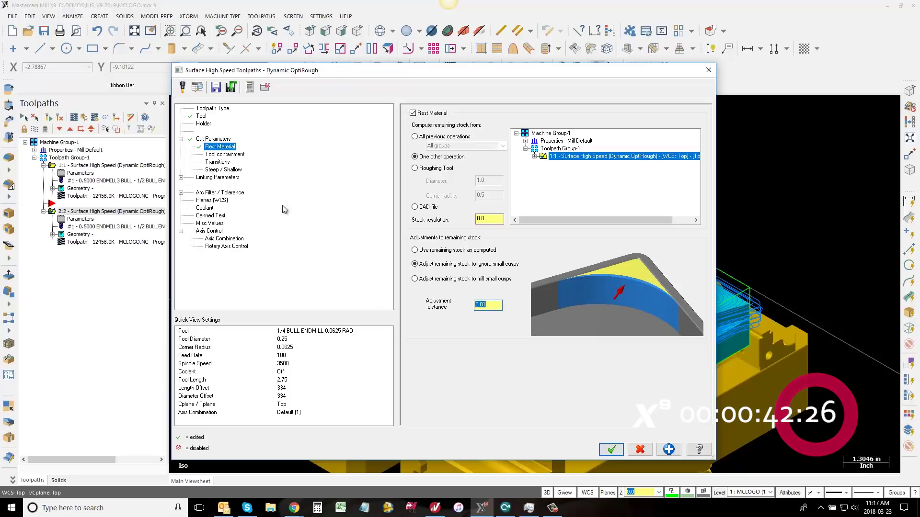
click(218, 178)
click(610, 450)
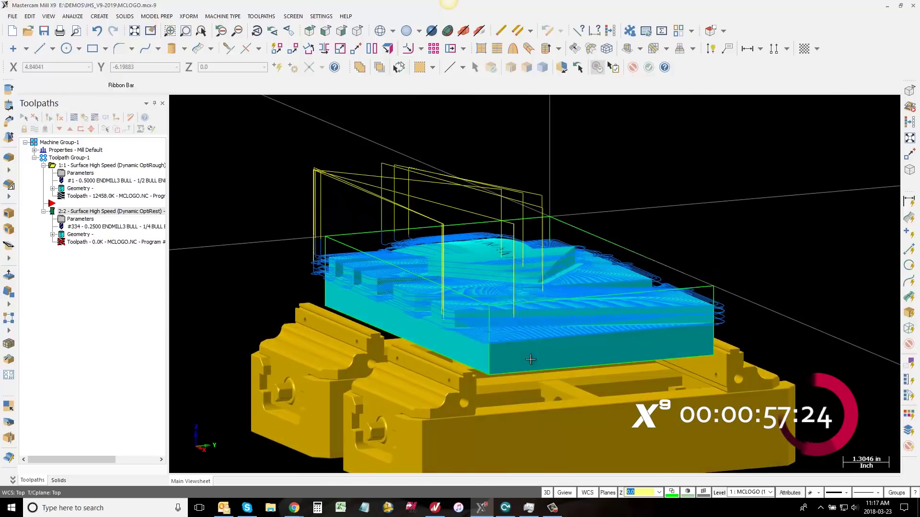
Step: Start a surface finish contour on all surfaces, contained by the stock's front-edge chain
click(271, 18)
mouse_move(288, 106)
click(361, 159)
key(ctrl+a)
key(Return)
click(121, 274)
click(376, 273)
key(Return)
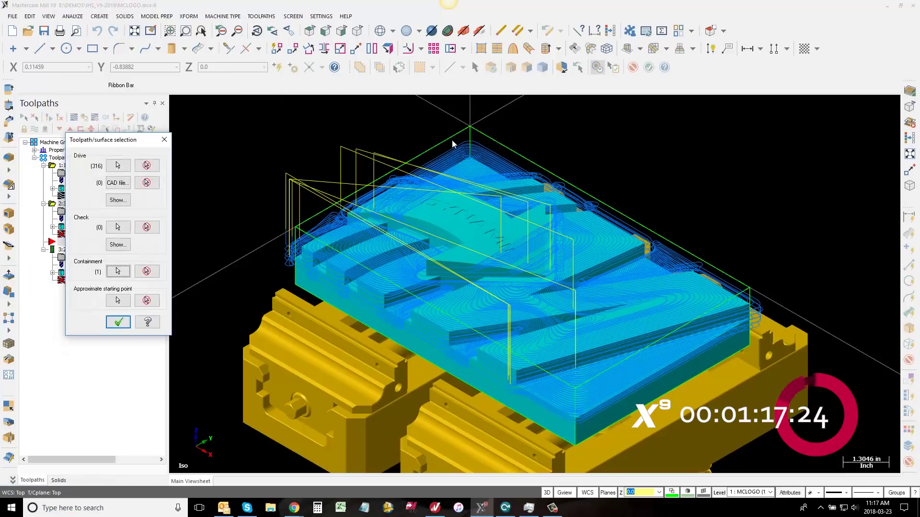
click(120, 322)
Step: Review the surface, toolpath and finish contour parameters, then create the operation
click(105, 137)
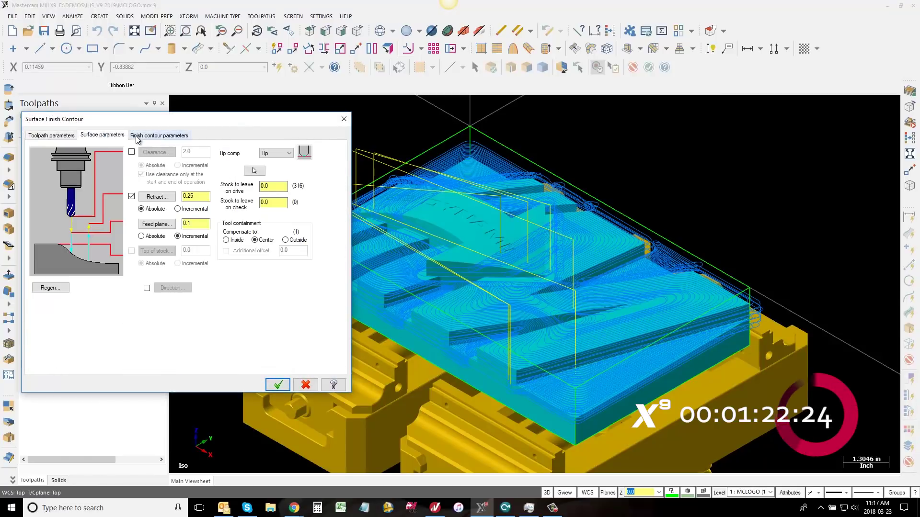
click(65, 136)
click(150, 136)
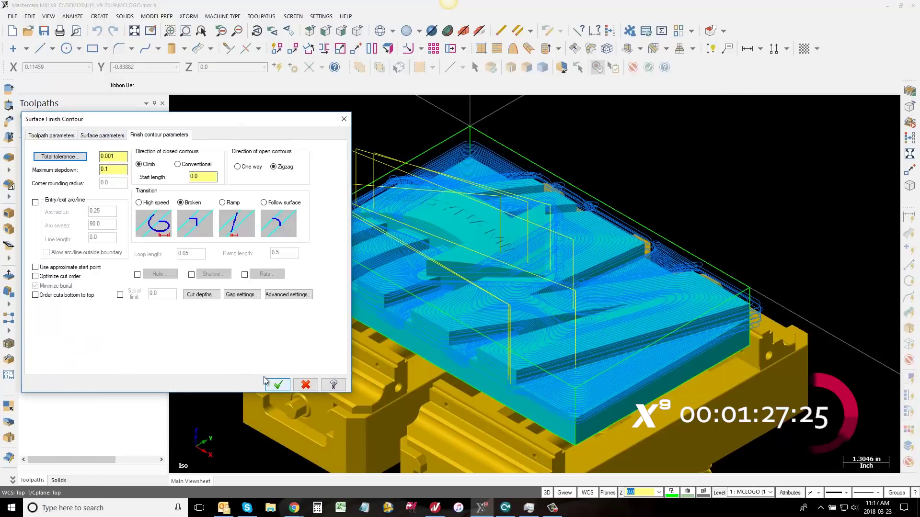
click(103, 137)
click(276, 386)
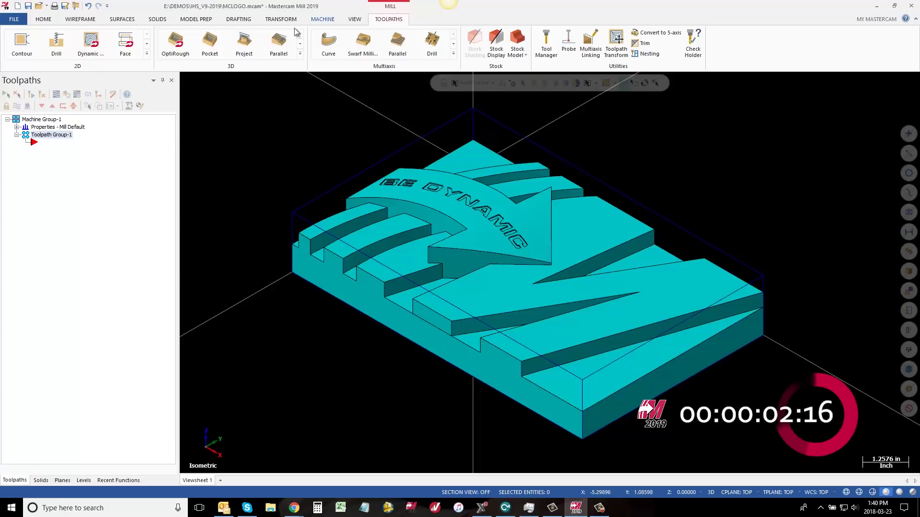
Step: Start a Dynamic OptiRough using the entire solid as machining geometry with 0.02 wall stock
click(184, 48)
click(233, 174)
click(230, 357)
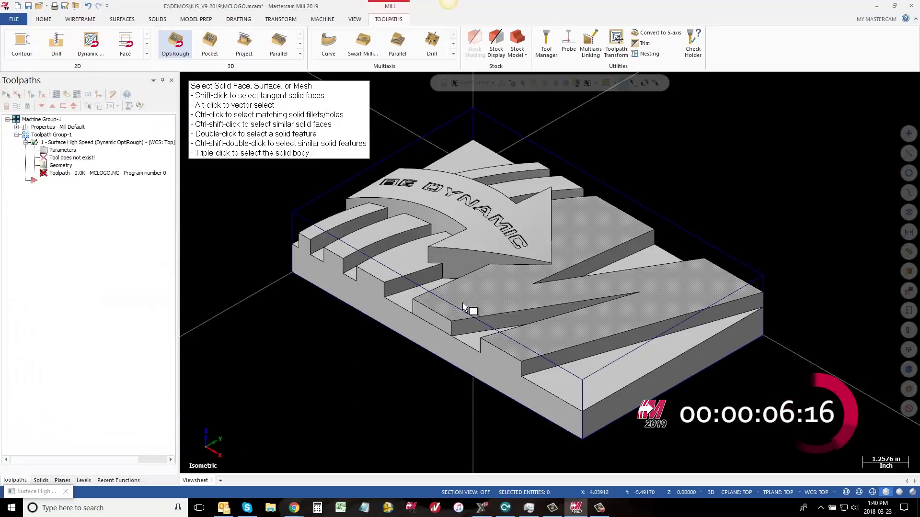
click(466, 308)
triple_click(515, 243)
click(515, 103)
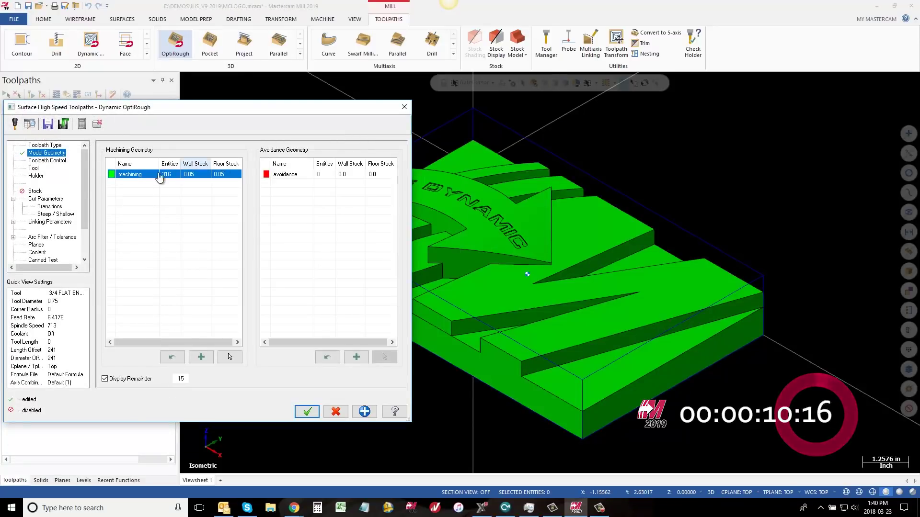
double_click(196, 175)
text(.02)
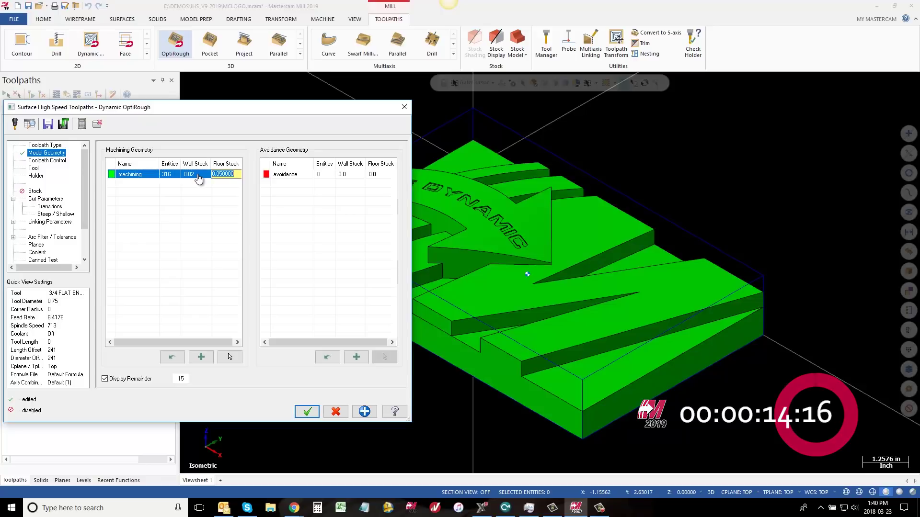
Step: Begin chaining the boundary from the part's front edge in Toolpath Control
click(51, 162)
click(208, 164)
click(322, 226)
click(454, 118)
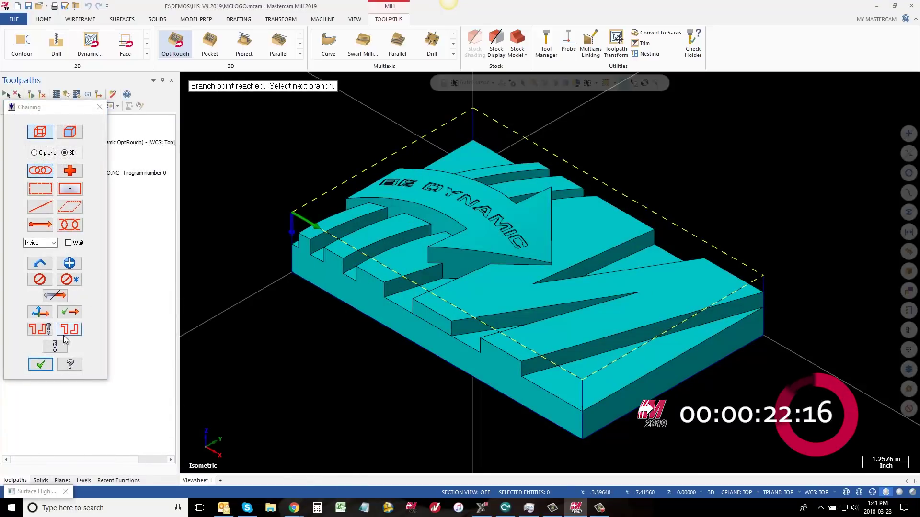
Step: Finish the boundary chain and load the 1/2 bull endmill (0.0625 radius) from the library
click(41, 364)
click(34, 169)
right_click(152, 179)
click(161, 185)
click(186, 185)
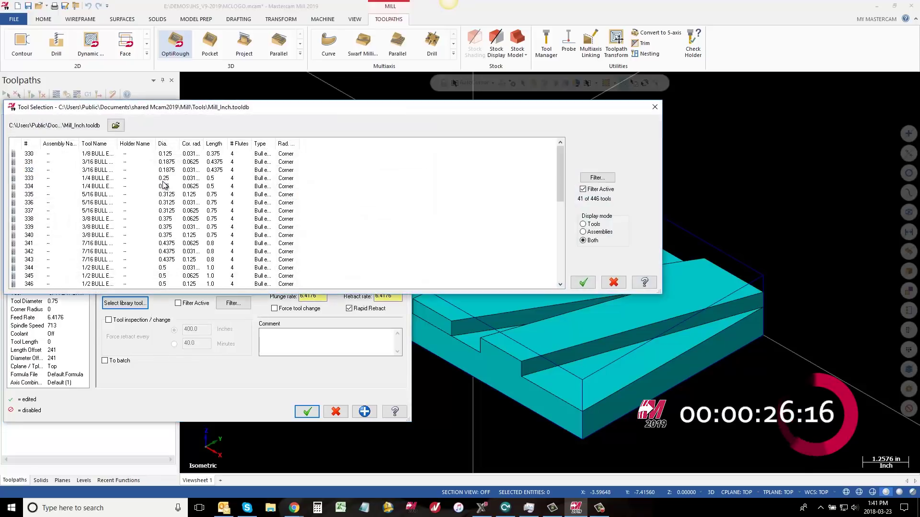
double_click(99, 275)
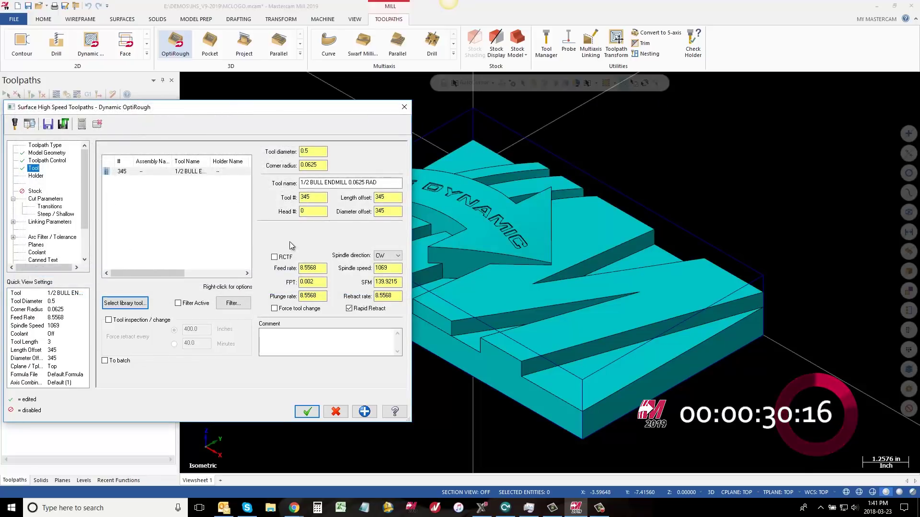
Step: Set 150% stepdown and 30% stepup, and enable milling vertical walls
click(46, 199)
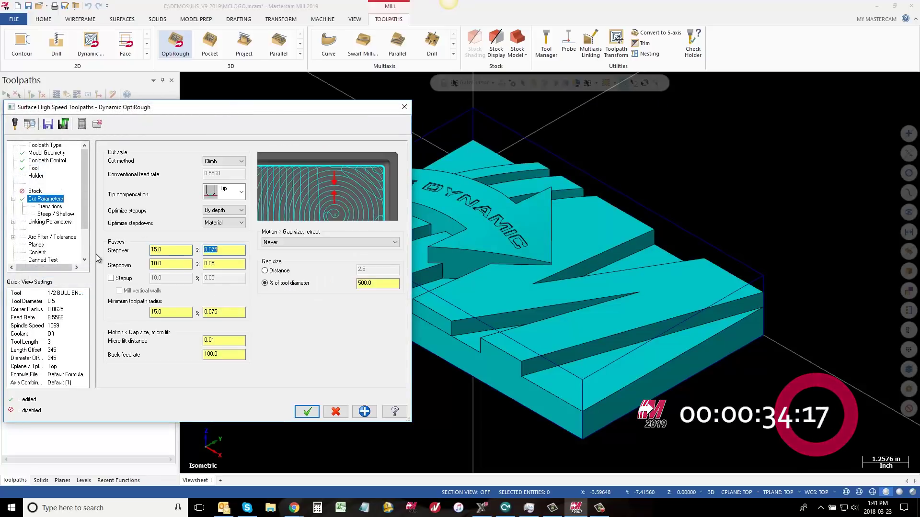
key(Tab)
text(150)
key(Return)
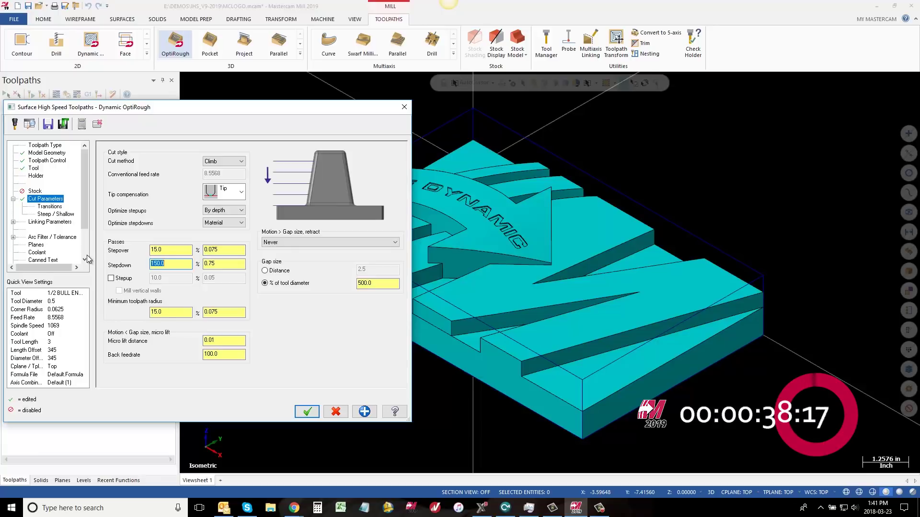
click(110, 278)
key(Tab)
text(30)
key(Return)
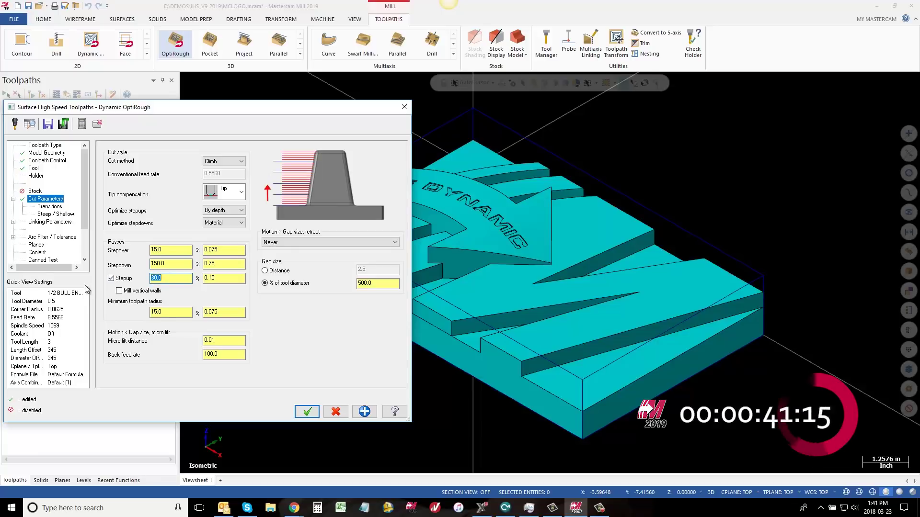
click(130, 292)
Step: Review the transitions, steep/shallow and linking pages, then accept the OptiRough toolpath
click(48, 207)
click(49, 215)
click(49, 221)
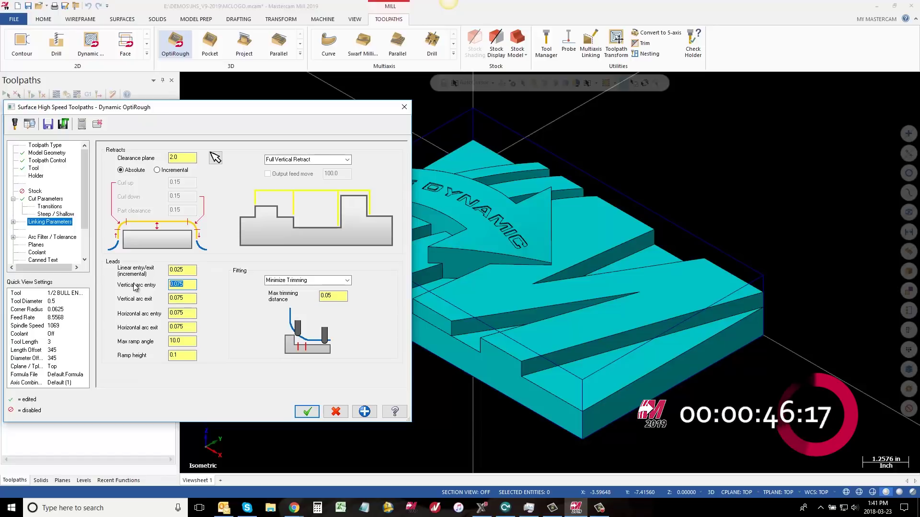
click(306, 412)
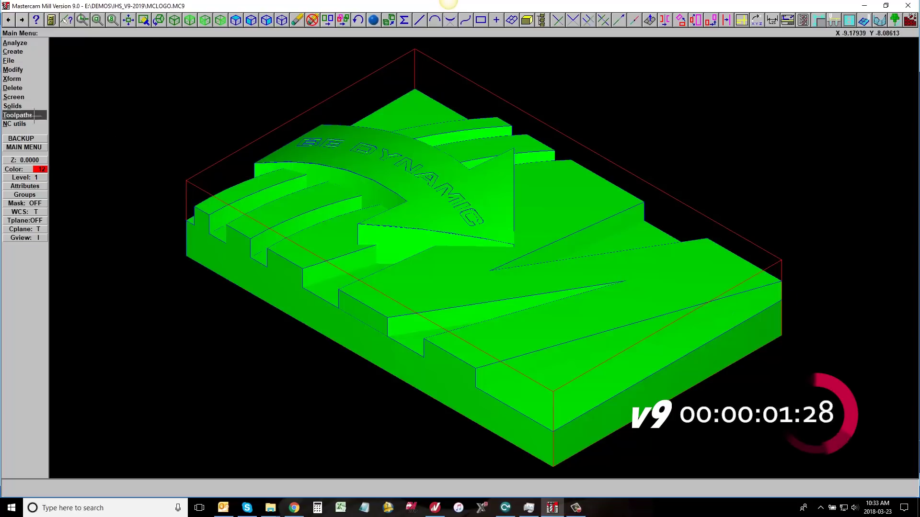
Step: Select all six operations and run their backplot continuously
click(35, 105)
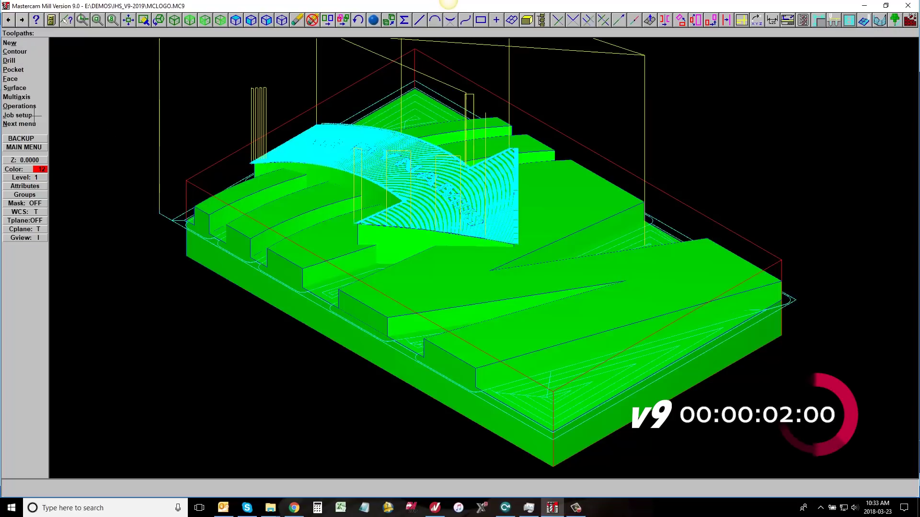
click(35, 108)
click(207, 128)
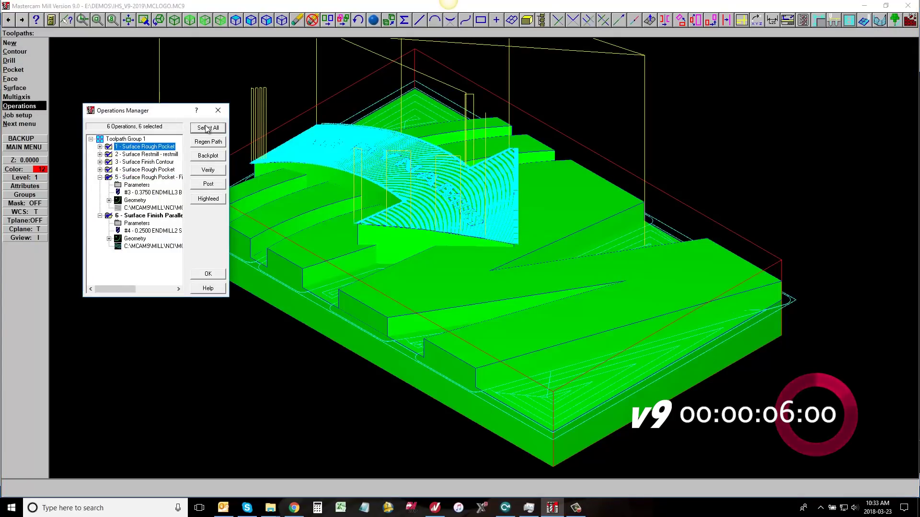
click(208, 155)
key(r)
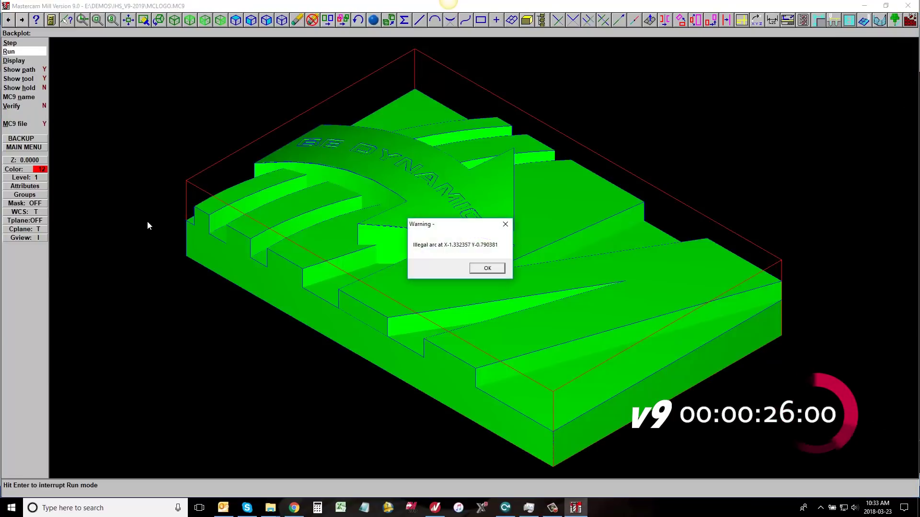
Step: Dismiss the four illegal-arc warnings so the backplot keeps running
key(Return)
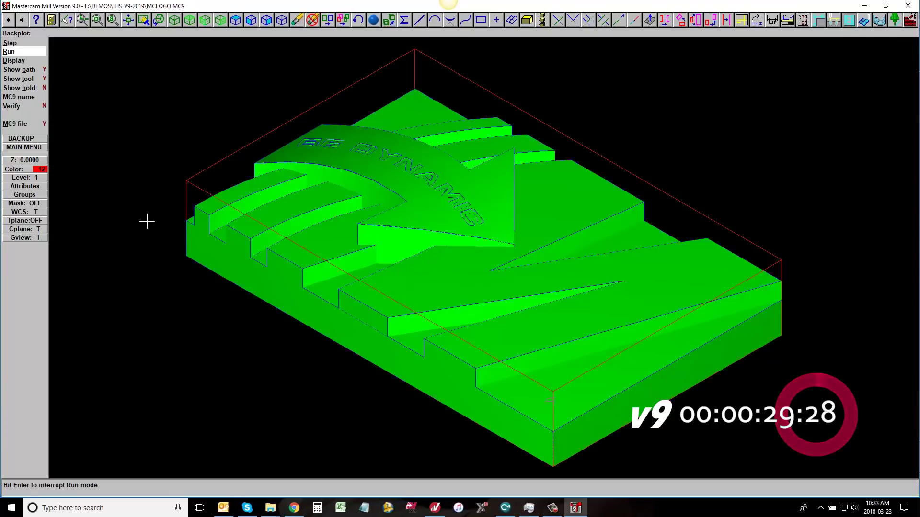
key(Return)
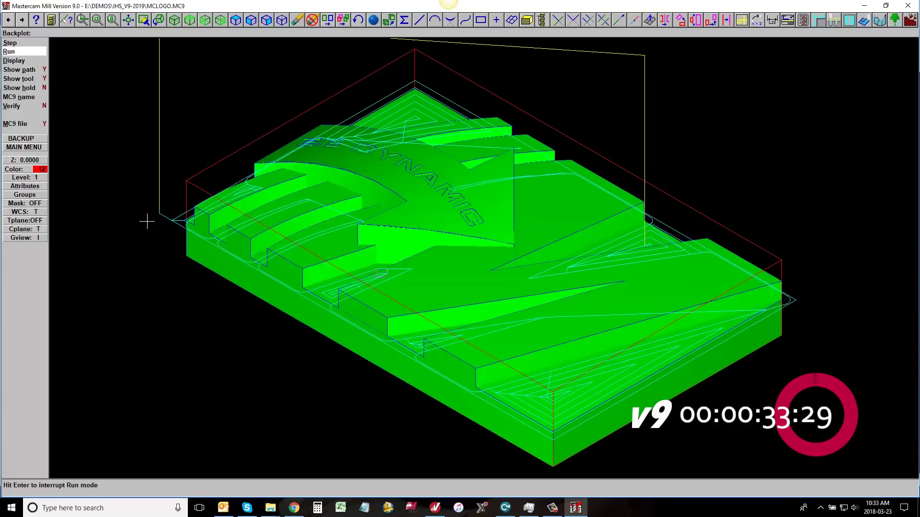
key(Return)
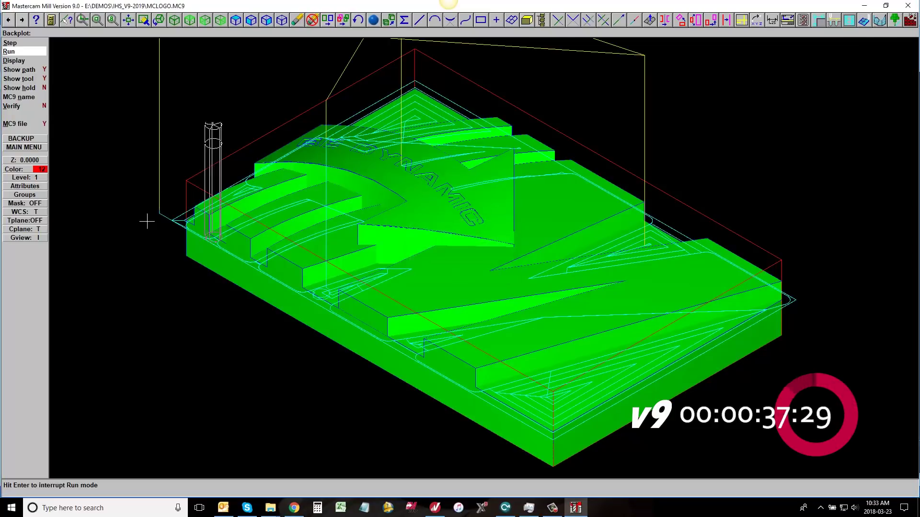
key(Return)
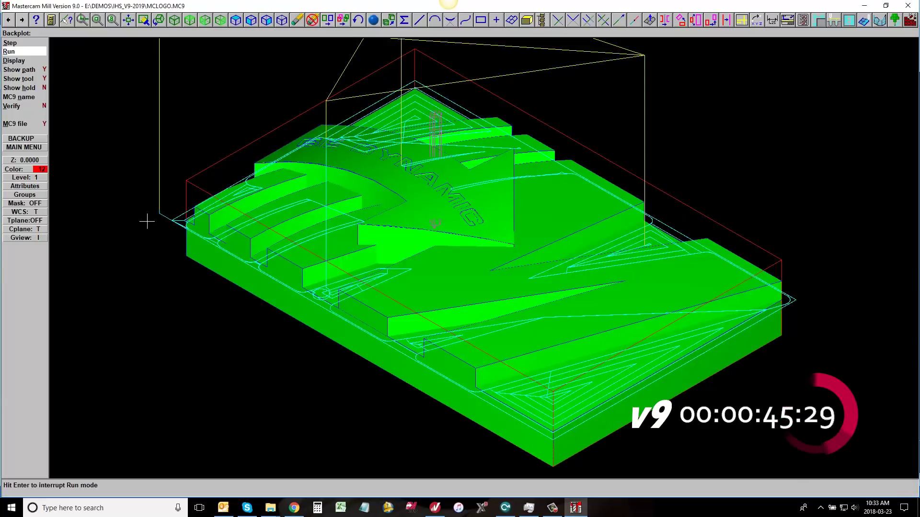